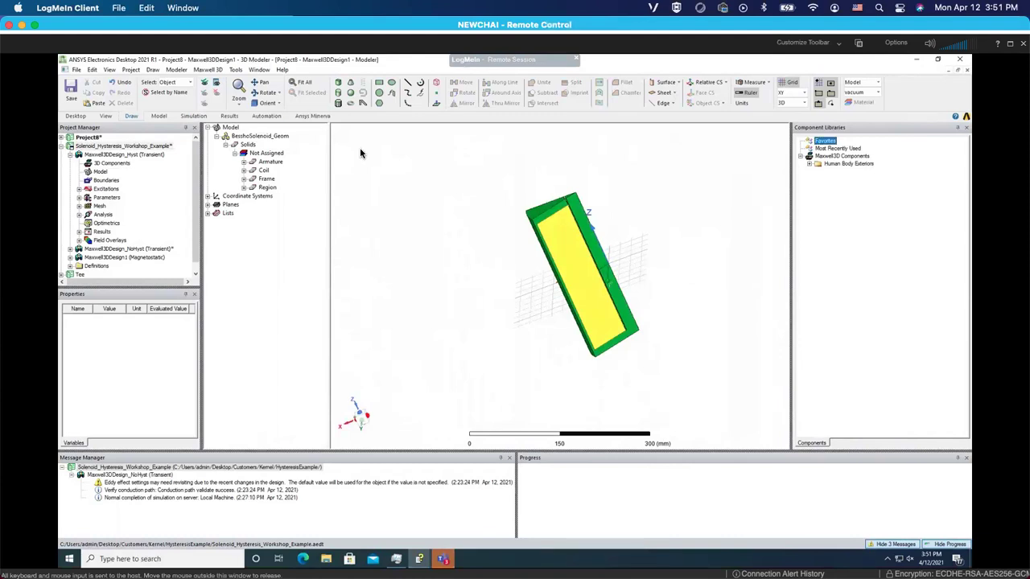
Create a new project, insert a Maxwell 3D design into it and expand the design's tree
{"action": "left_click", "coordinate": [373, 185]}
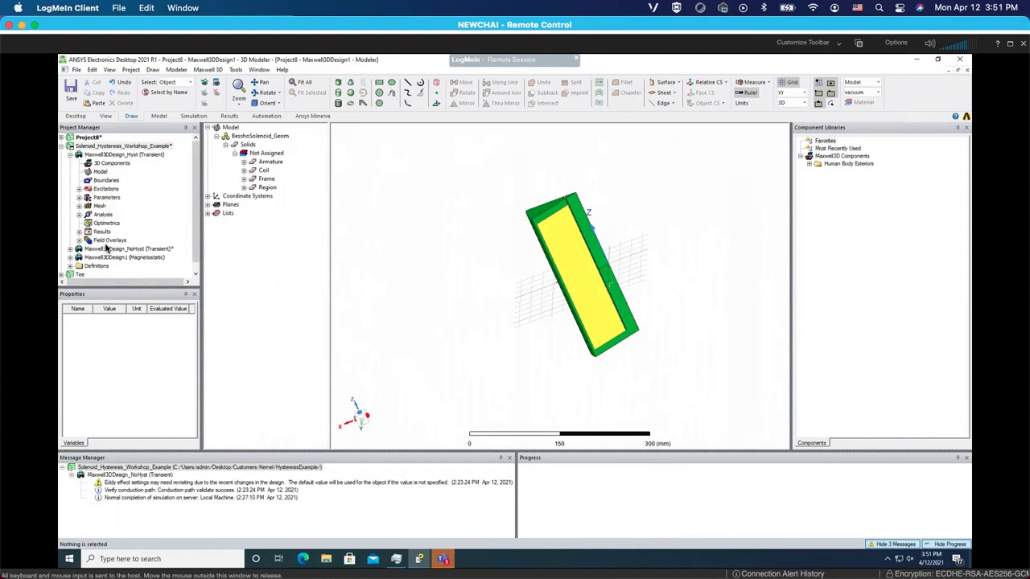
{"action": "left_click", "coordinate": [105, 147]}
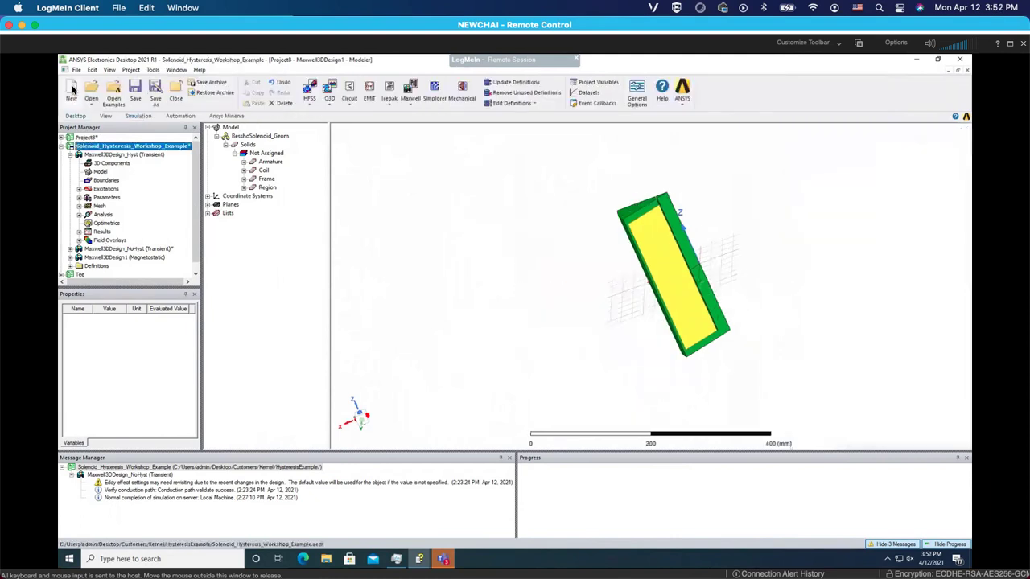
{"action": "left_click", "coordinate": [72, 87]}
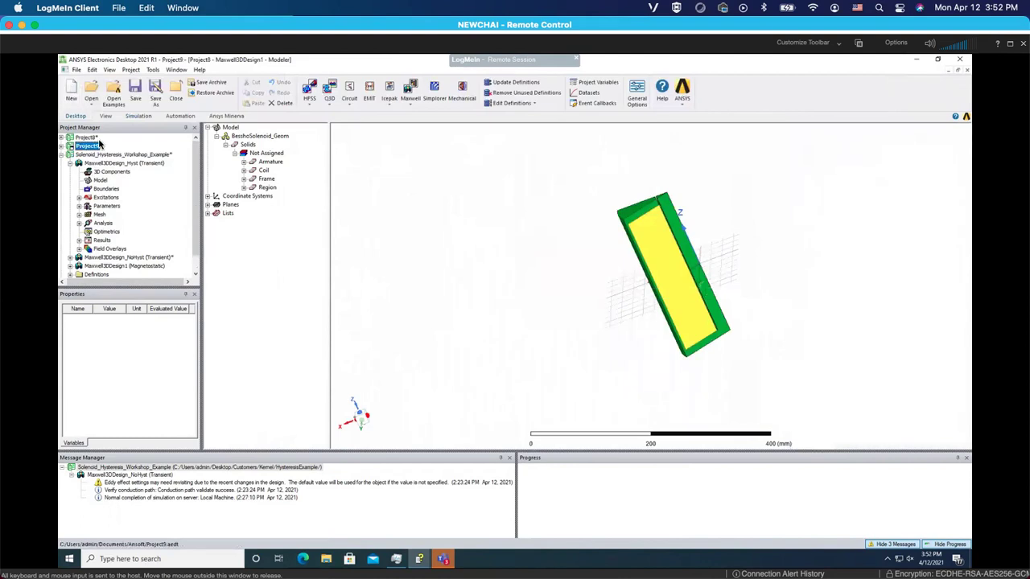
{"action": "left_click", "coordinate": [130, 70]}
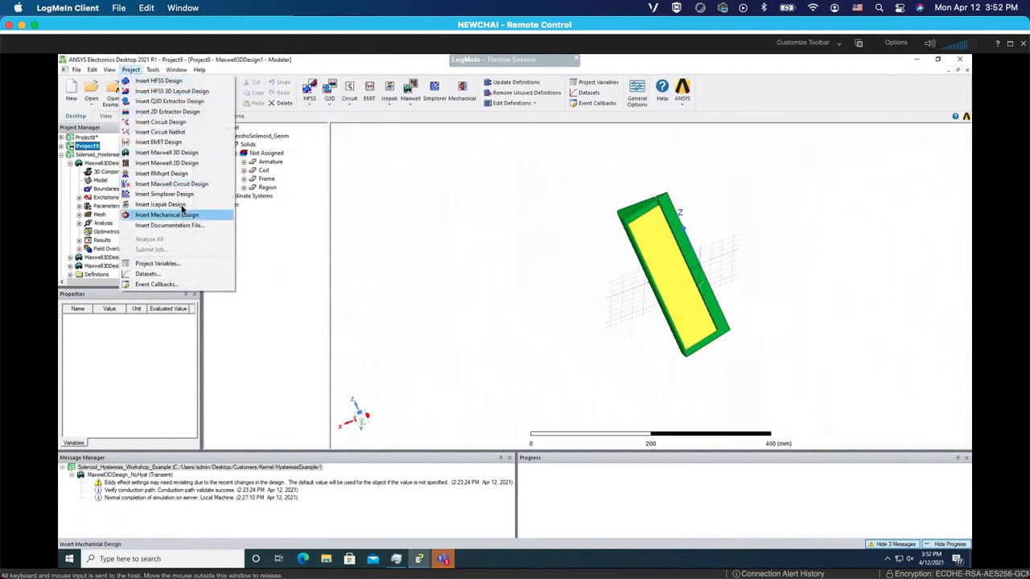
{"action": "left_click", "coordinate": [166, 153]}
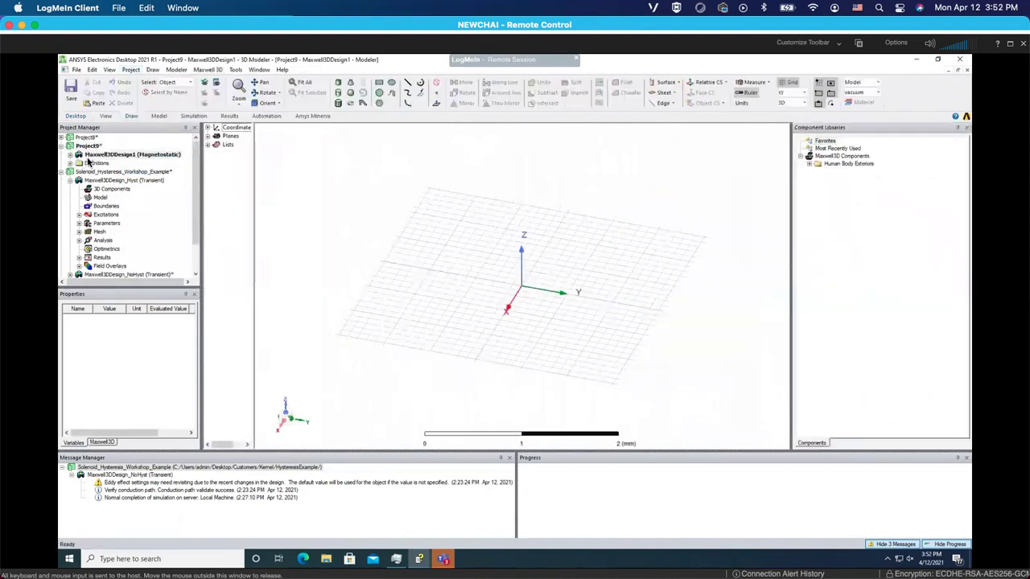
{"action": "left_click", "coordinate": [70, 155]}
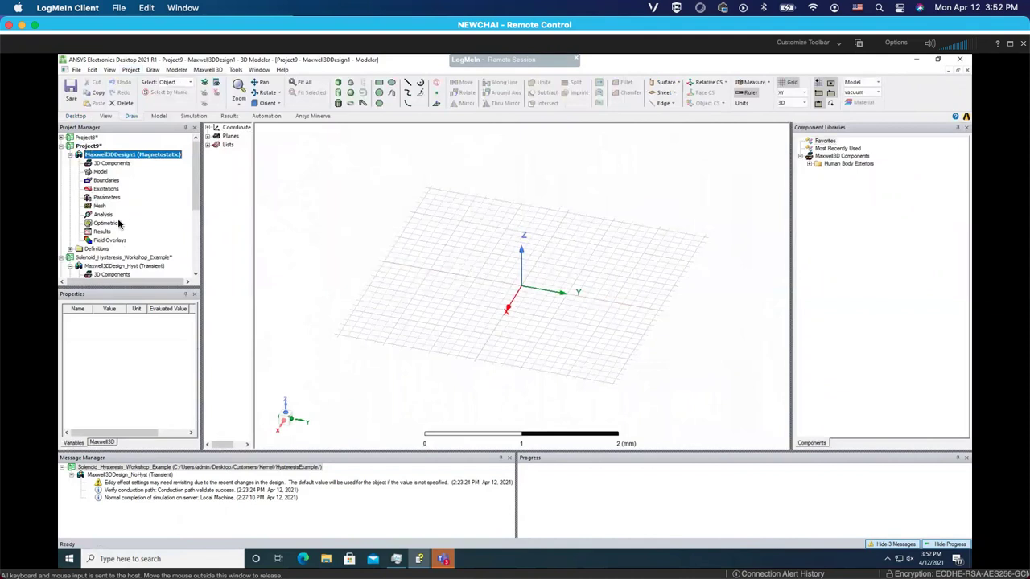
{"action": "scroll", "coordinate": [196, 190], "scroll_direction": "down", "scroll_amount": 4}
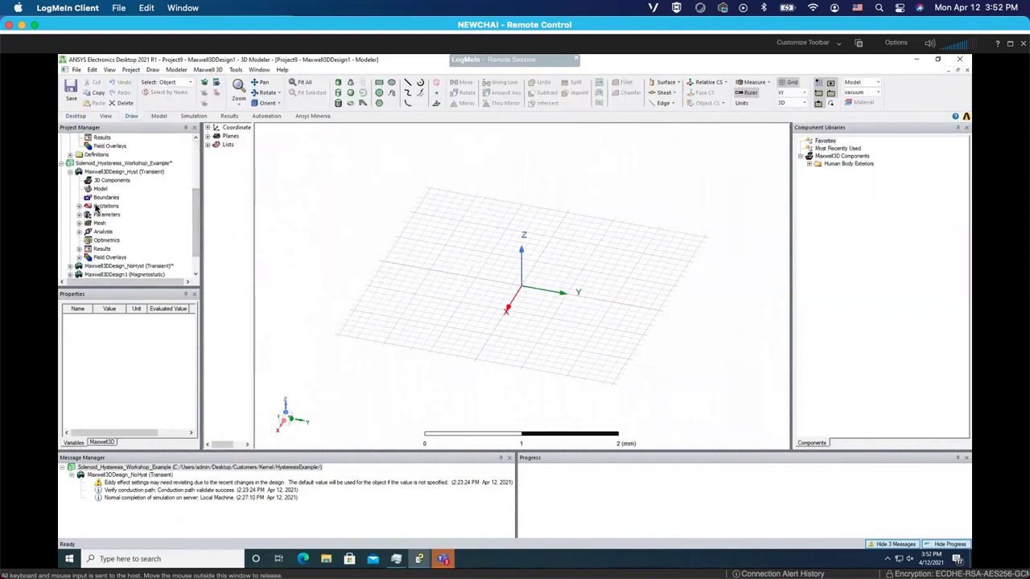
{"action": "left_click", "coordinate": [79, 207]}
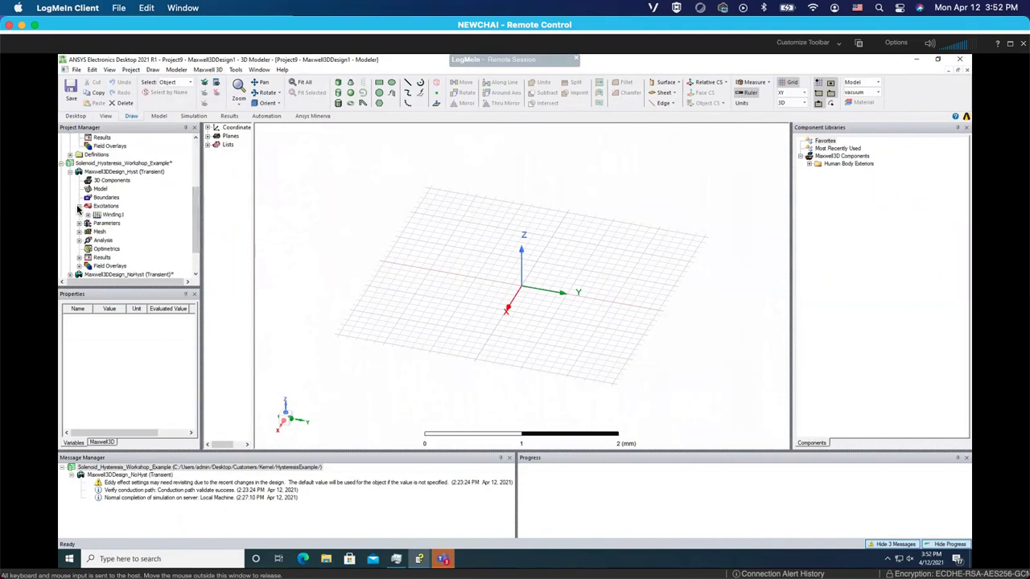
{"action": "left_click", "coordinate": [79, 206]}
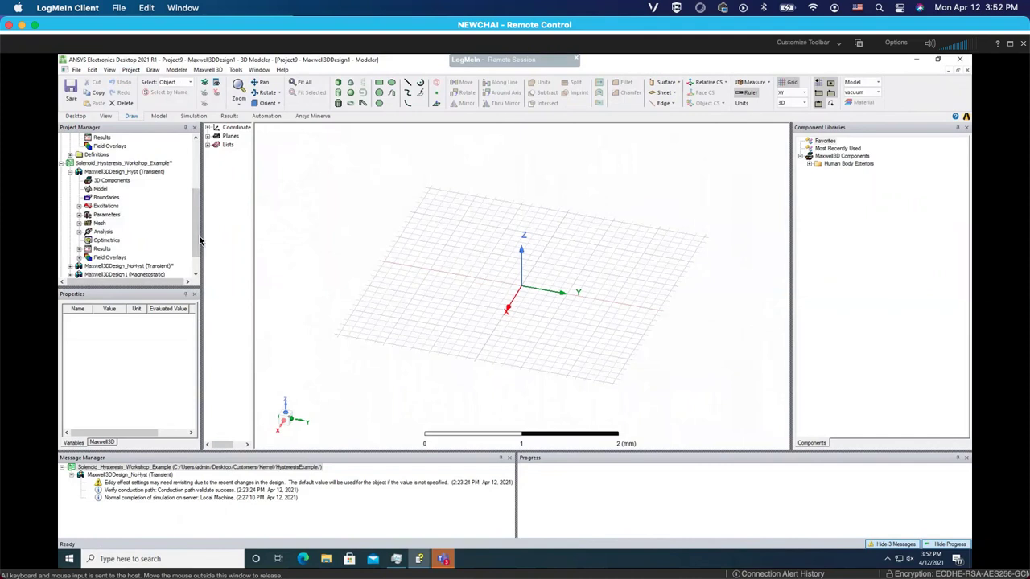
{"action": "left_click_drag", "start_coordinate": [199, 235], "coordinate": [197, 187]}
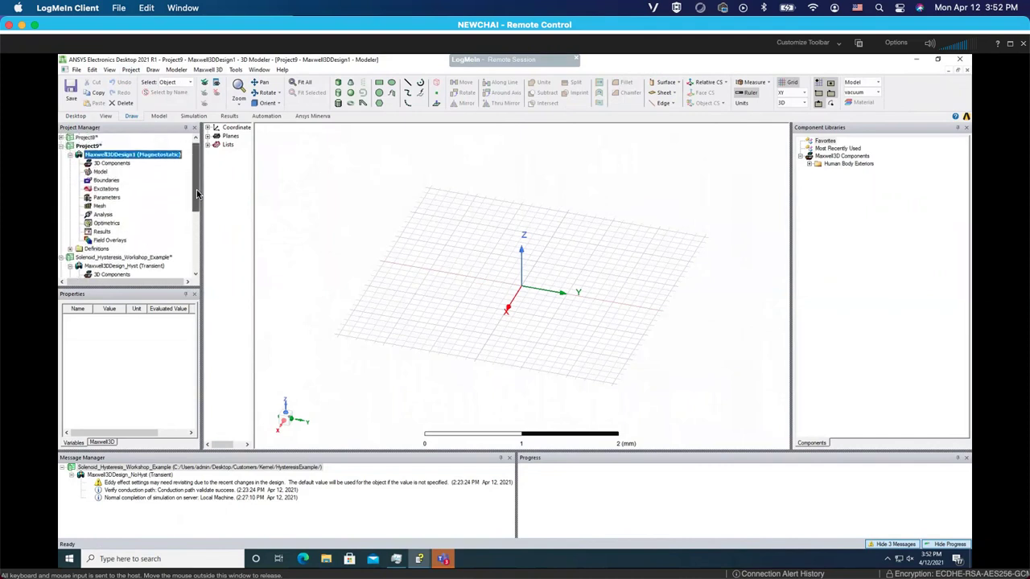
Import the solenoid geometry file BesshoSolenoid_Geom.sm3 into the new Maxwell 3D design
{"action": "left_click", "coordinate": [332, 215]}
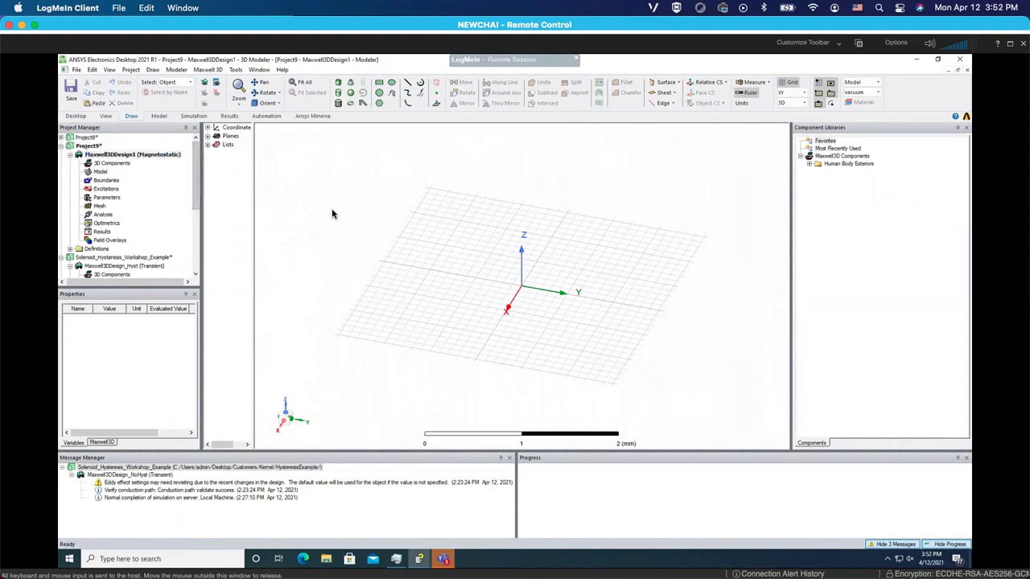
{"action": "left_click", "coordinate": [178, 70]}
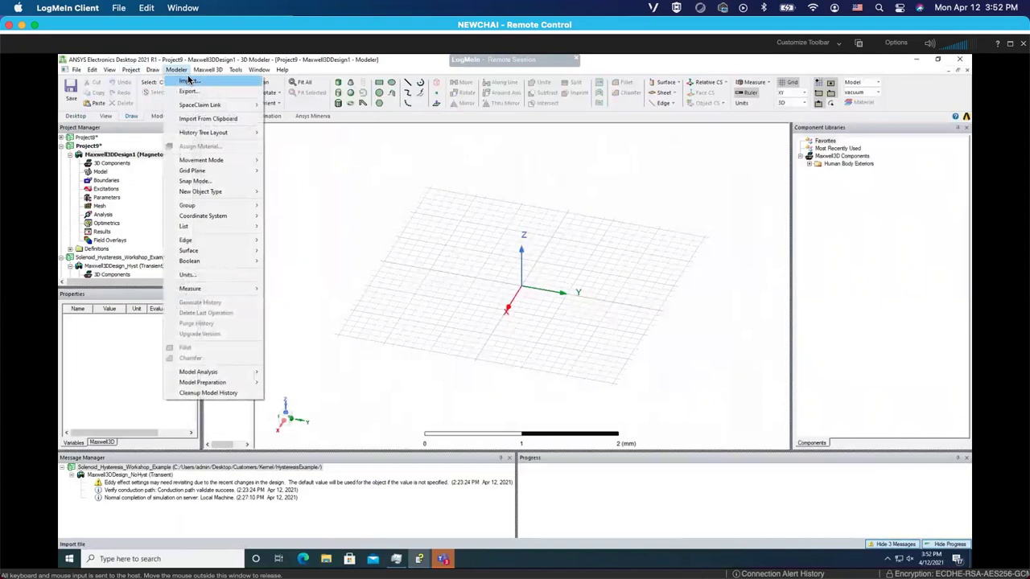
{"action": "left_click", "coordinate": [188, 80]}
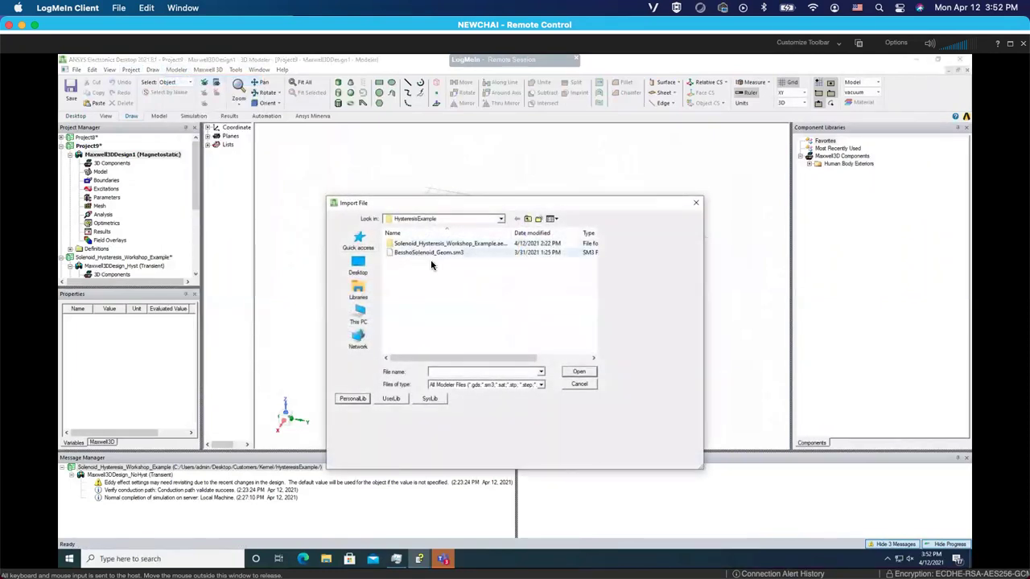
{"action": "left_click", "coordinate": [430, 253]}
{"action": "left_click", "coordinate": [578, 371]}
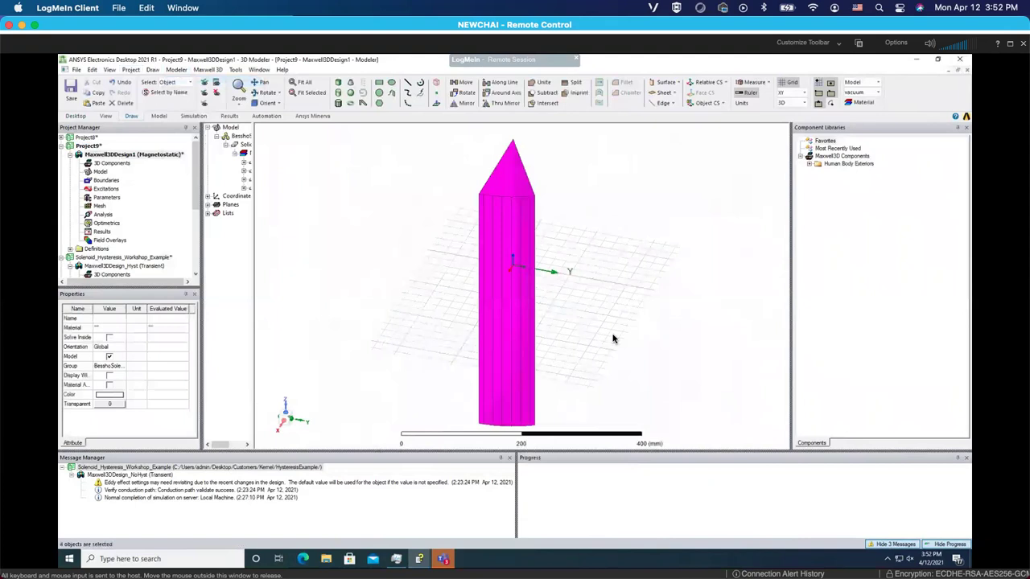
Hide the Region solid surrounding the solenoid and widen the model tree so the object names are readable
{"action": "left_click_drag", "start_coordinate": [604, 339], "coordinate": [546, 294], "text": "alt"}
{"action": "left_click", "coordinate": [546, 294]}
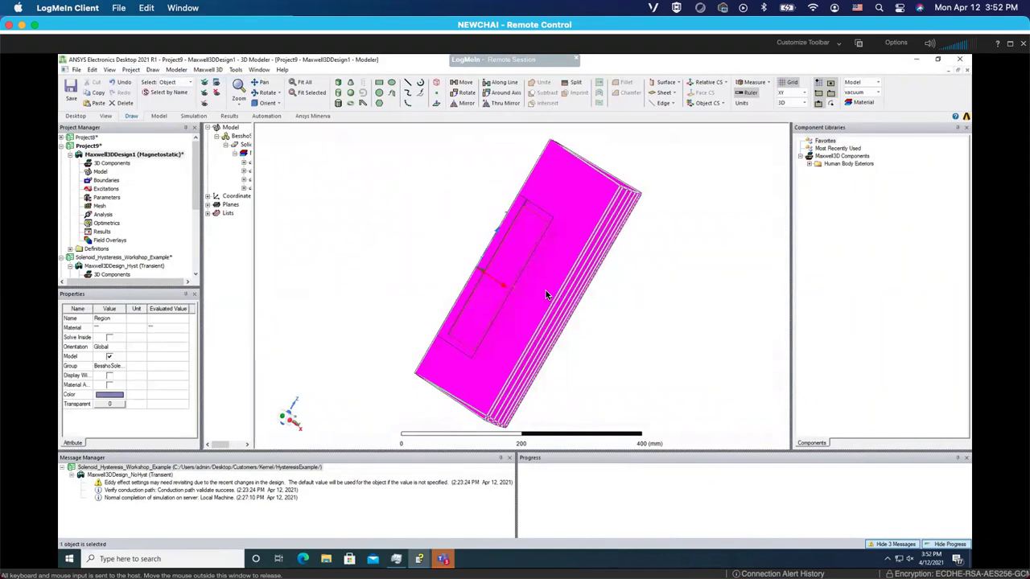
{"action": "key", "text": "Delete"}
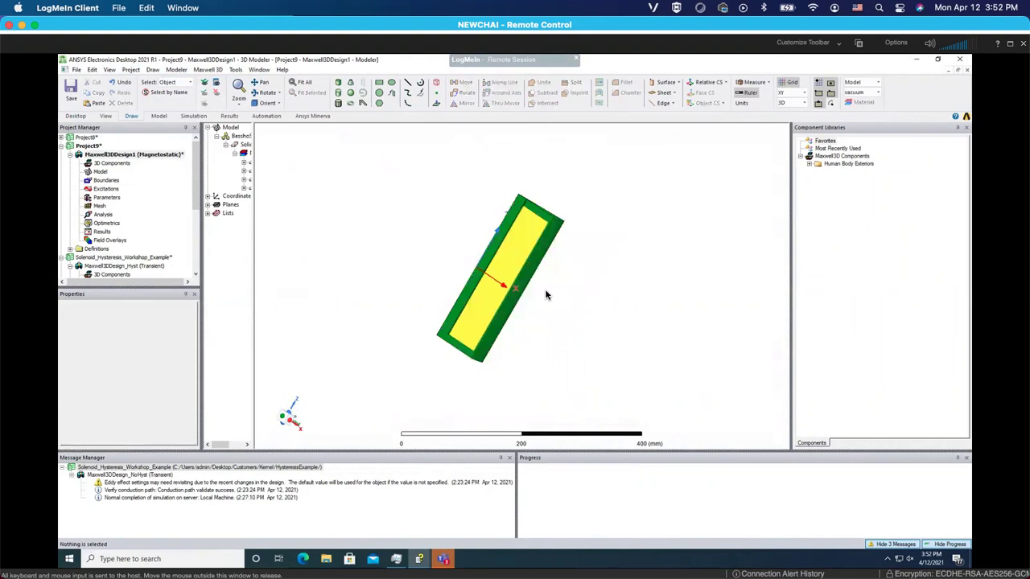
{"action": "scroll", "coordinate": [545, 294], "scroll_direction": "up", "scroll_amount": 5}
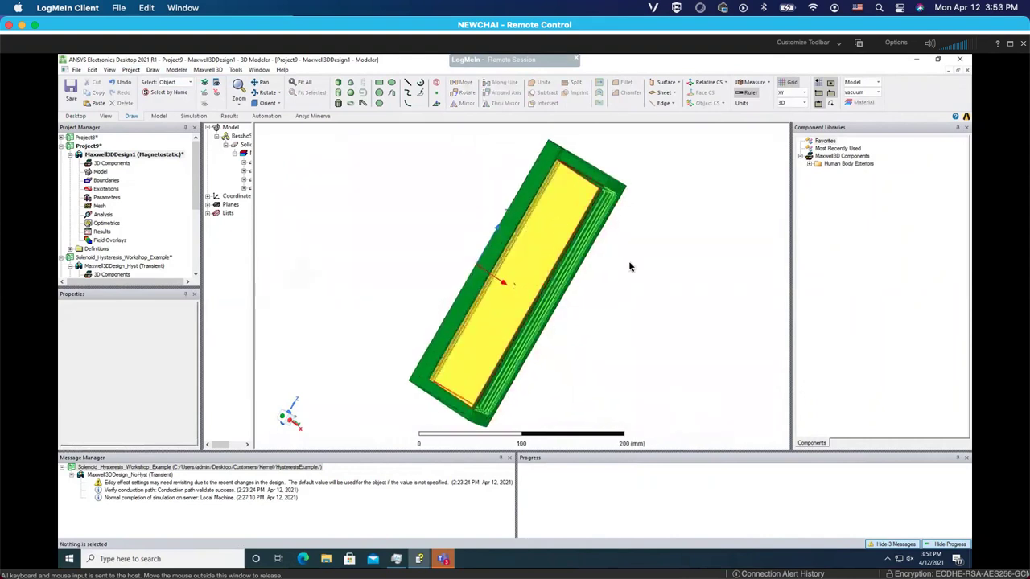
{"action": "left_click_drag", "start_coordinate": [605, 311], "coordinate": [647, 262], "text": "alt"}
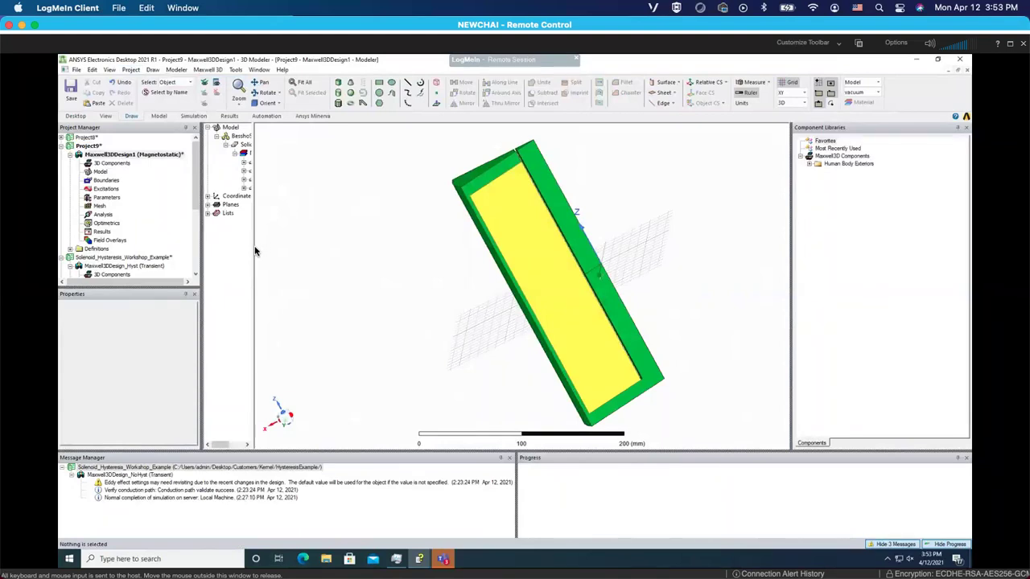
{"action": "left_click_drag", "start_coordinate": [254, 251], "coordinate": [330, 251]}
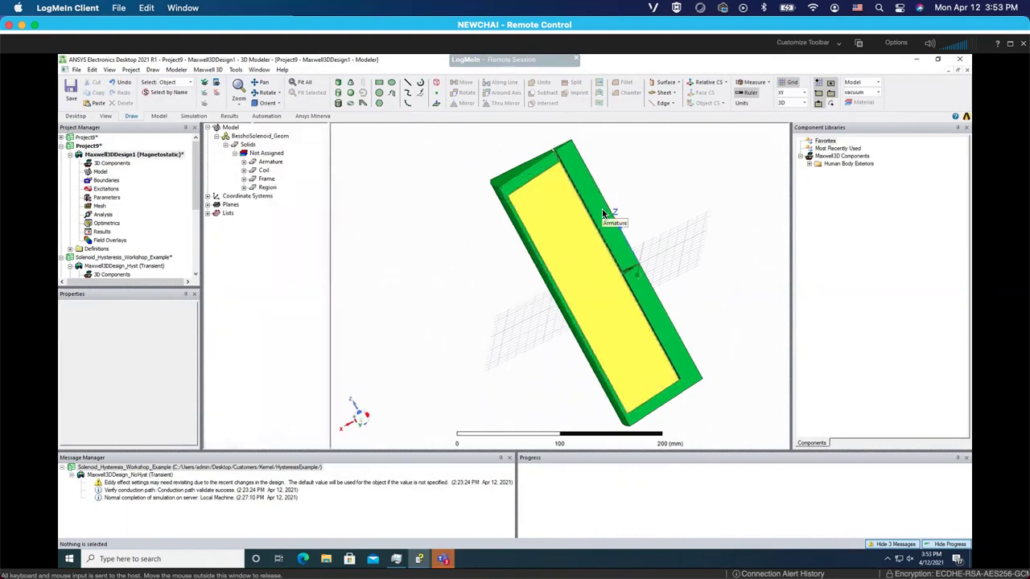
Highlight the armature, coil, frame and region solids one after another to identify each part of the model
{"action": "left_click", "coordinate": [603, 213]}
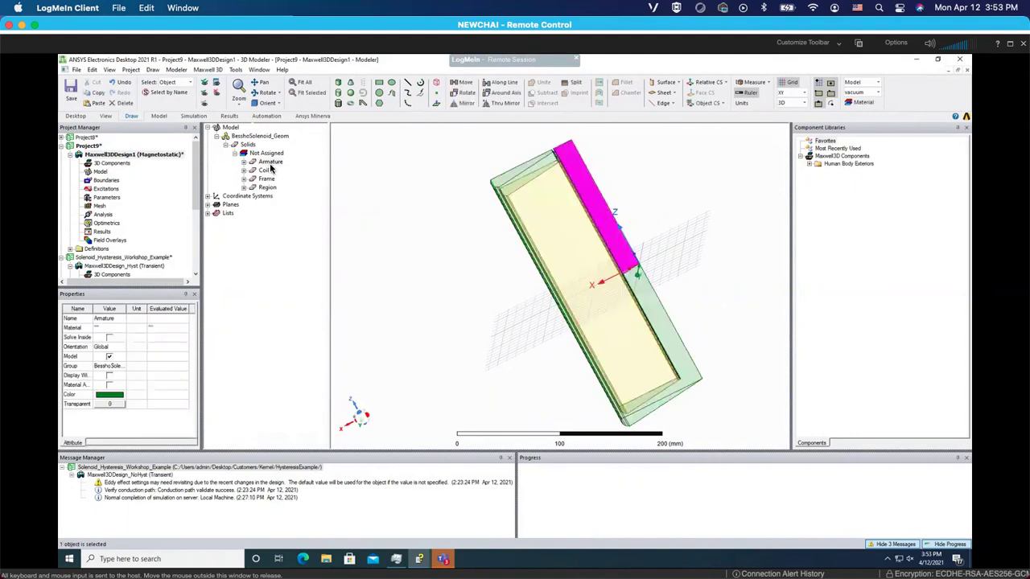
{"action": "left_click", "coordinate": [577, 262]}
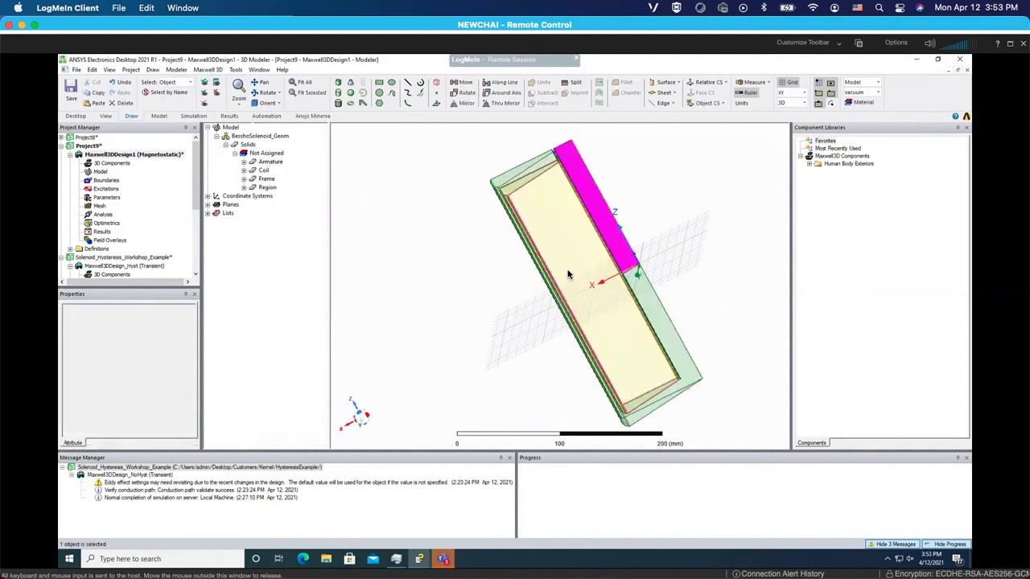
{"action": "key", "text": "b"}
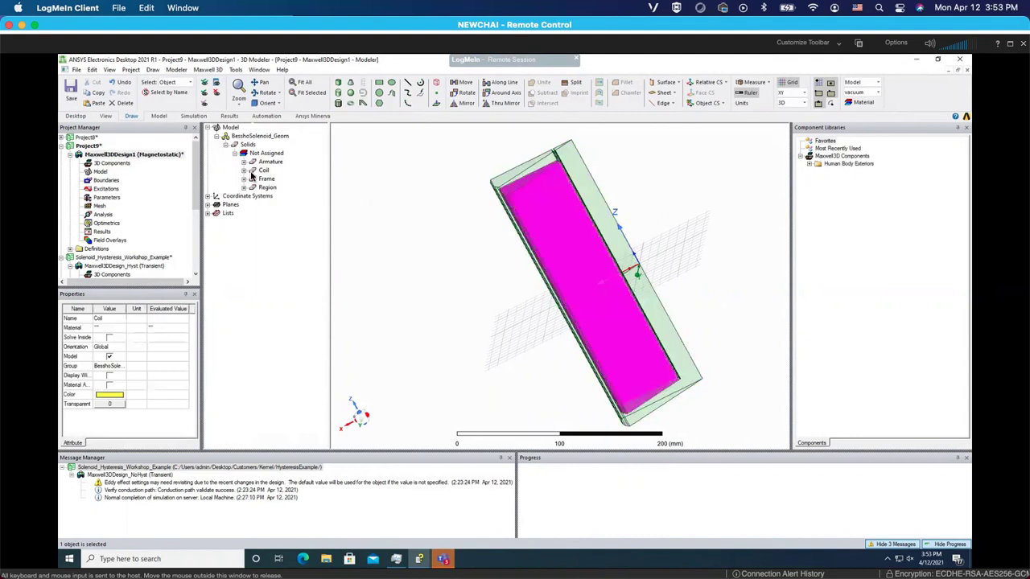
{"action": "left_click", "coordinate": [653, 318]}
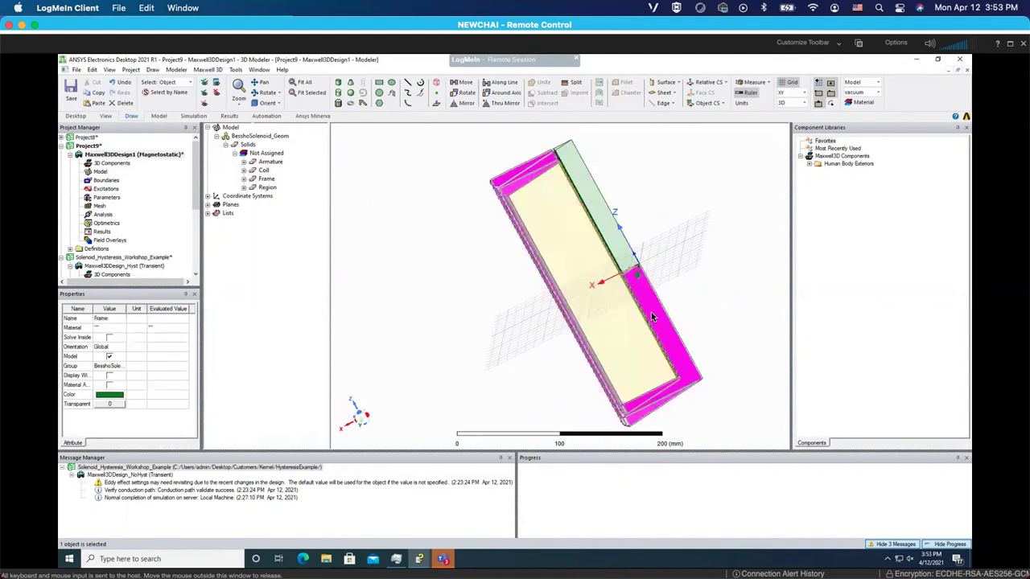
{"action": "left_click", "coordinate": [267, 187]}
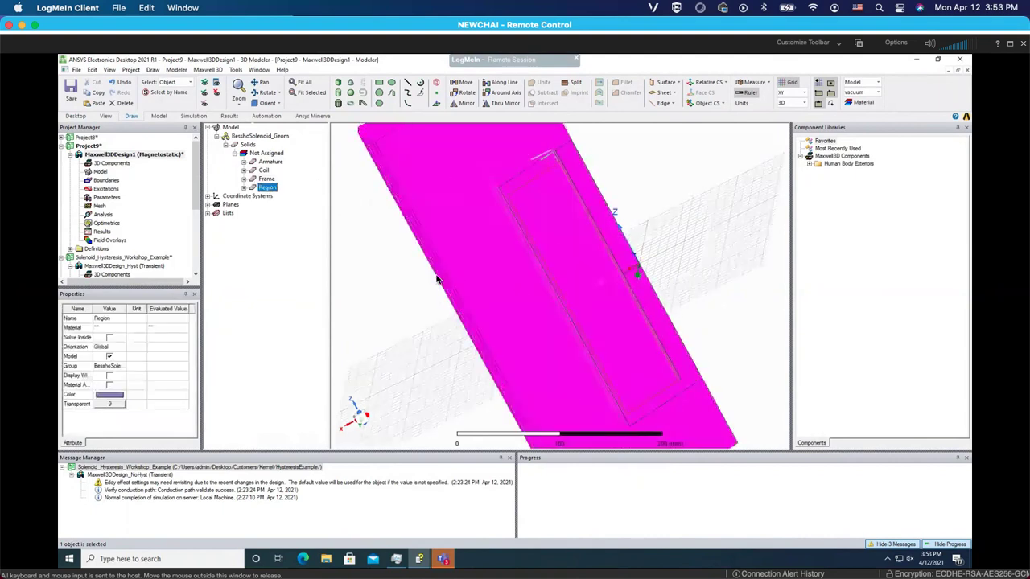
{"action": "left_click", "coordinate": [384, 288]}
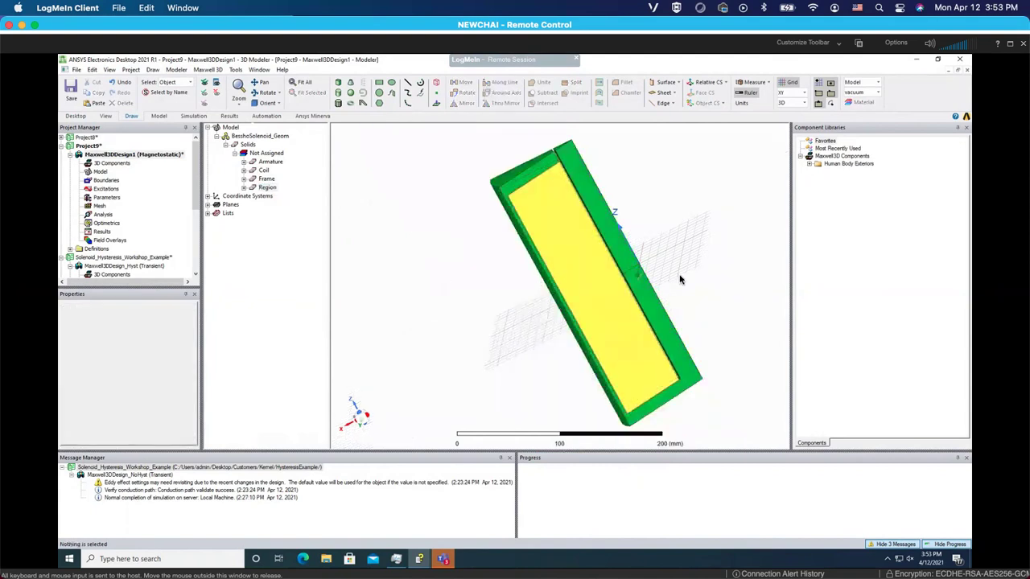
Examine the coil, the armature-frame junction and the wedge-shaped sector of the solenoid from close up and several angles
{"action": "scroll", "coordinate": [650, 214], "scroll_direction": "up", "scroll_amount": 3}
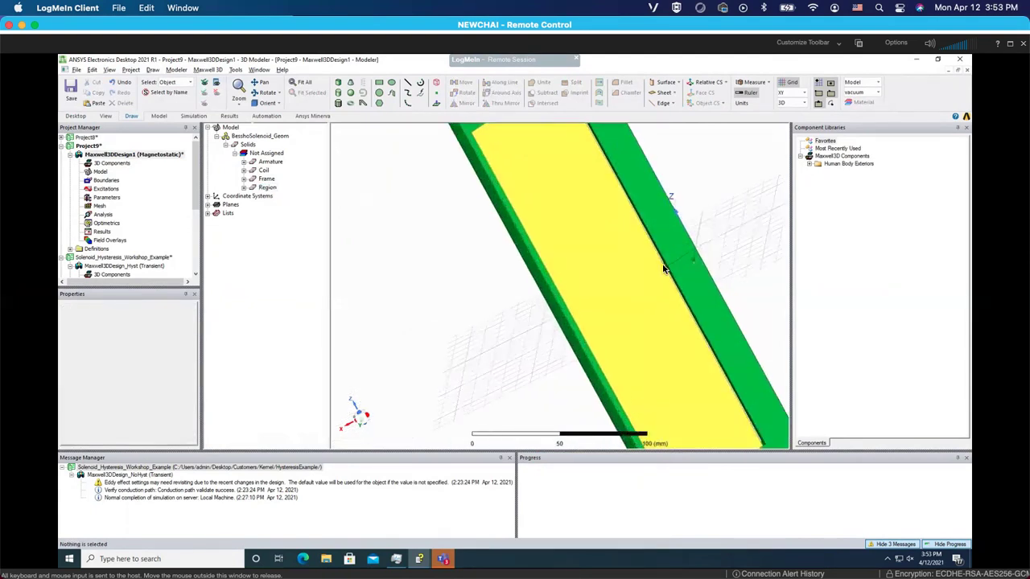
{"action": "scroll", "coordinate": [645, 207], "scroll_direction": "up", "scroll_amount": 2}
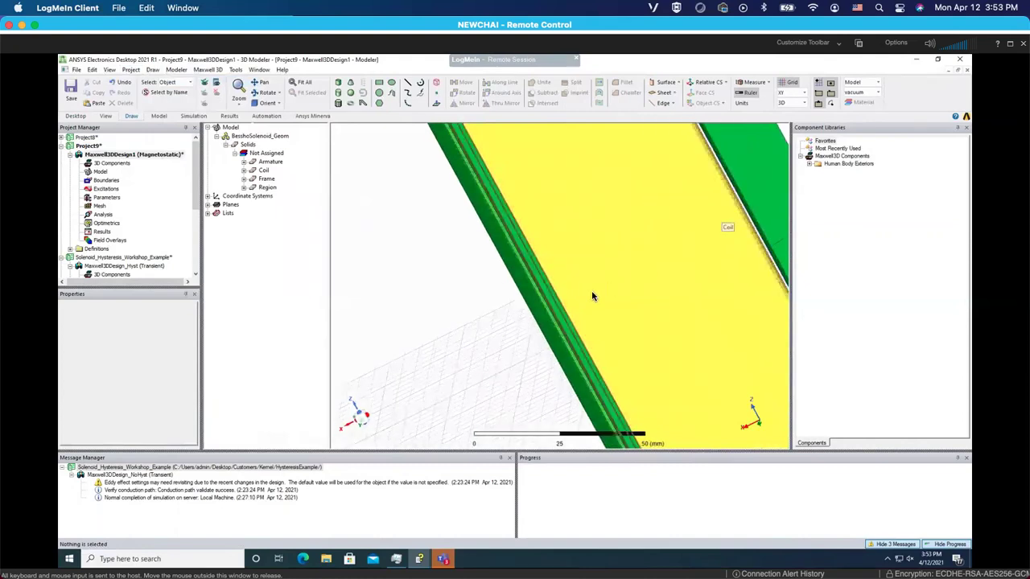
{"action": "scroll", "coordinate": [657, 297], "scroll_direction": "up", "scroll_amount": 2}
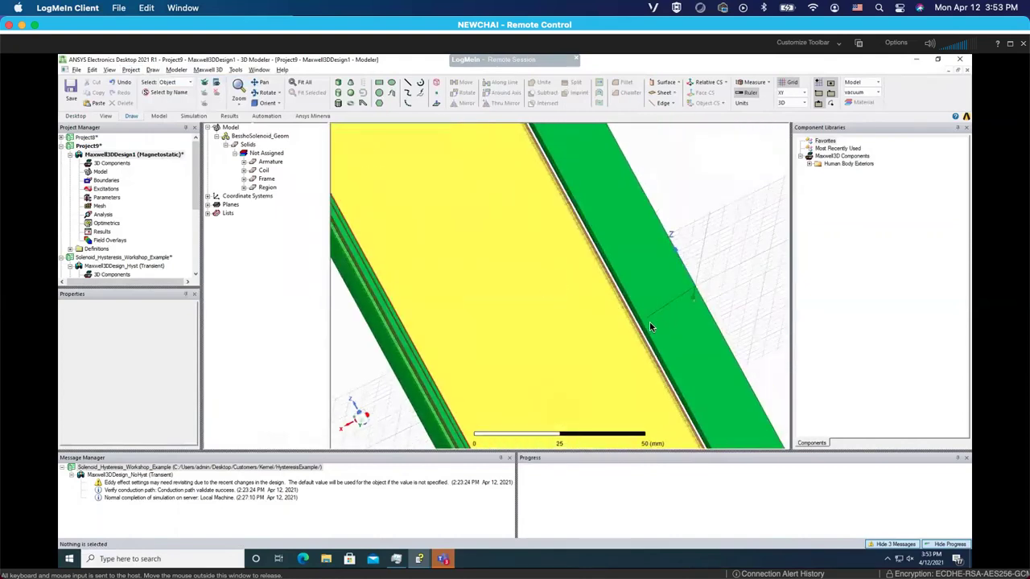
{"action": "mouse_move", "coordinate": [649, 321]}
{"action": "left_mouse_down", "text": "alt"}
{"action": "mouse_move", "coordinate": [556, 285]}
{"action": "mouse_move", "coordinate": [670, 338]}
{"action": "mouse_move", "coordinate": [557, 282]}
{"action": "mouse_move", "coordinate": [529, 371]}
{"action": "mouse_move", "coordinate": [478, 391]}
{"action": "mouse_move", "coordinate": [495, 372]}
{"action": "mouse_move", "coordinate": [576, 351]}
{"action": "mouse_move", "coordinate": [565, 358]}
{"action": "left_mouse_up", "text": "alt"}
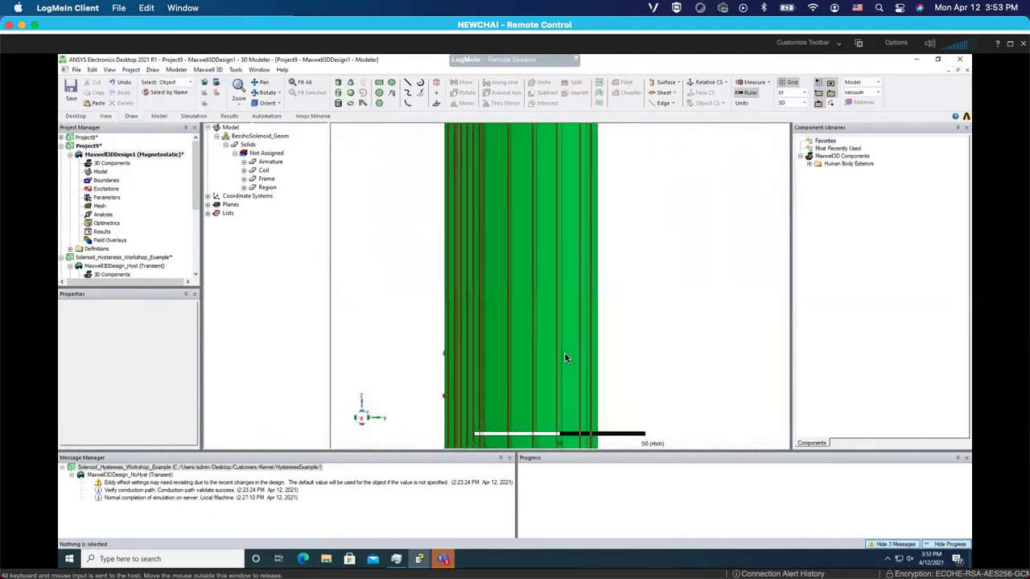
{"action": "key", "text": "ctrl+d"}
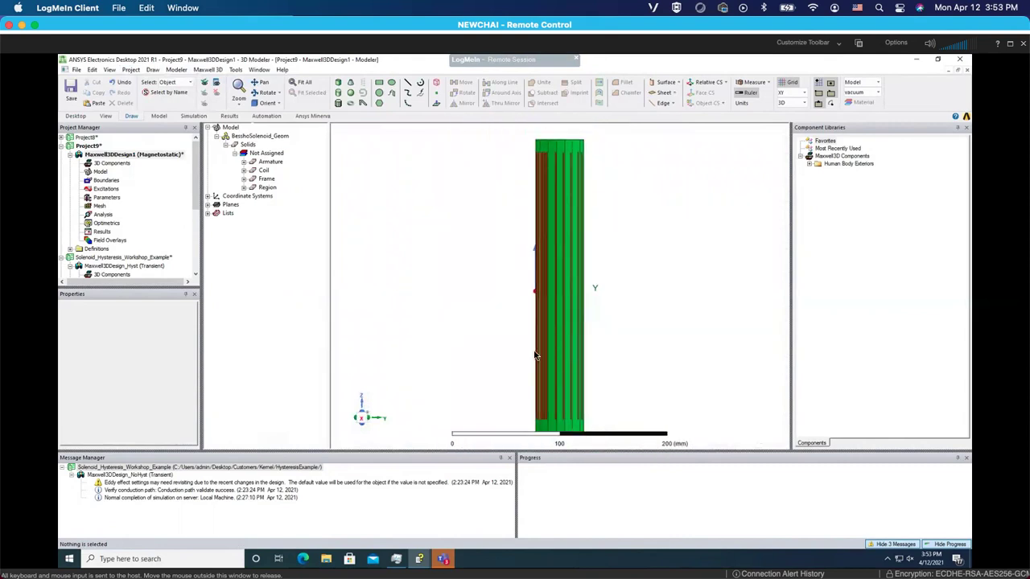
{"action": "left_click_drag", "start_coordinate": [515, 347], "coordinate": [590, 287], "text": "alt"}
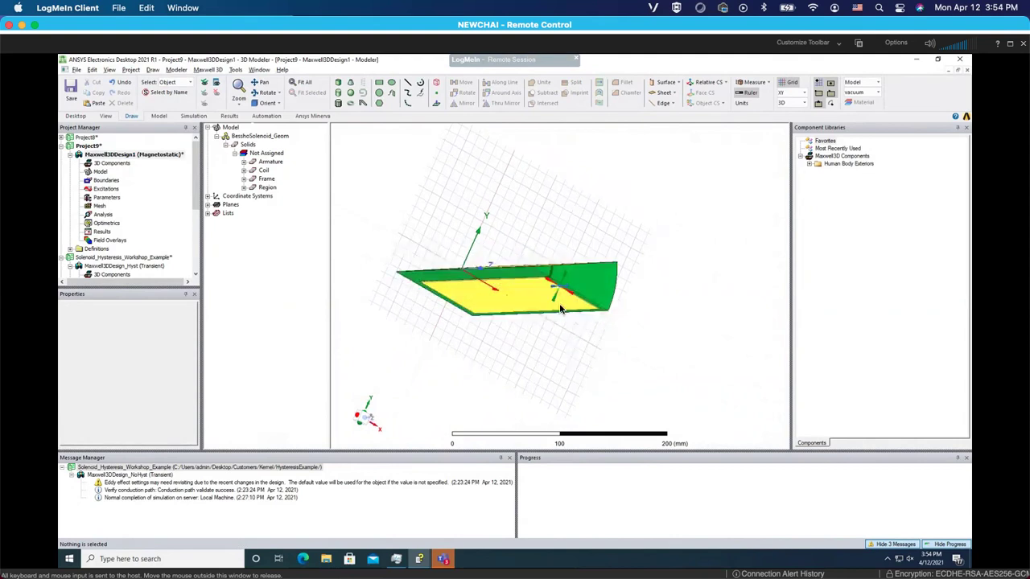
{"action": "left_click_drag", "start_coordinate": [561, 310], "coordinate": [564, 288]}
{"action": "left_click_drag", "start_coordinate": [497, 340], "coordinate": [544, 317]}
Try to assign a current excitation to the coil solid
{"action": "left_click", "coordinate": [537, 308]}
{"action": "left_click", "coordinate": [523, 295]}
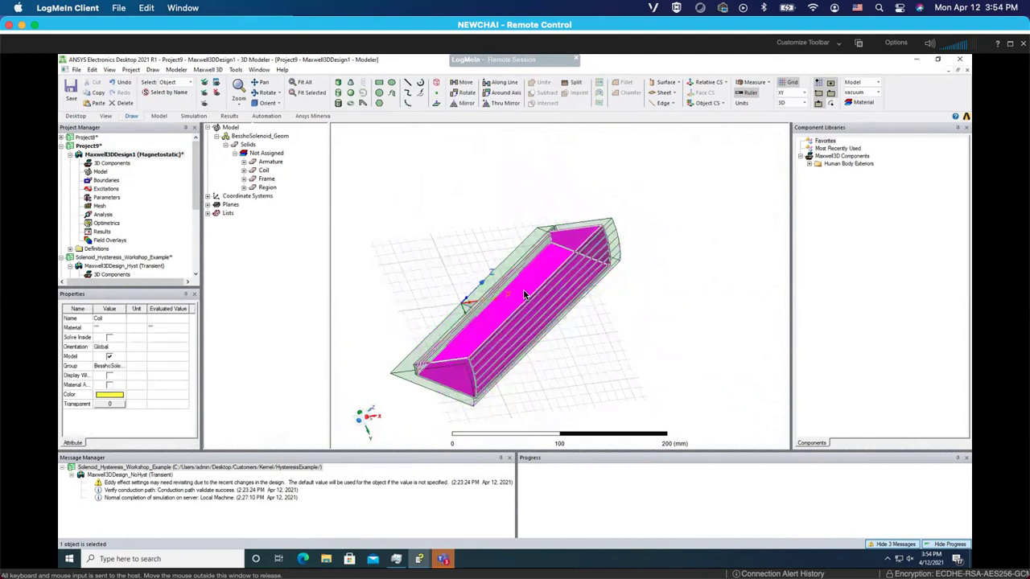
{"action": "right_click", "coordinate": [524, 296]}
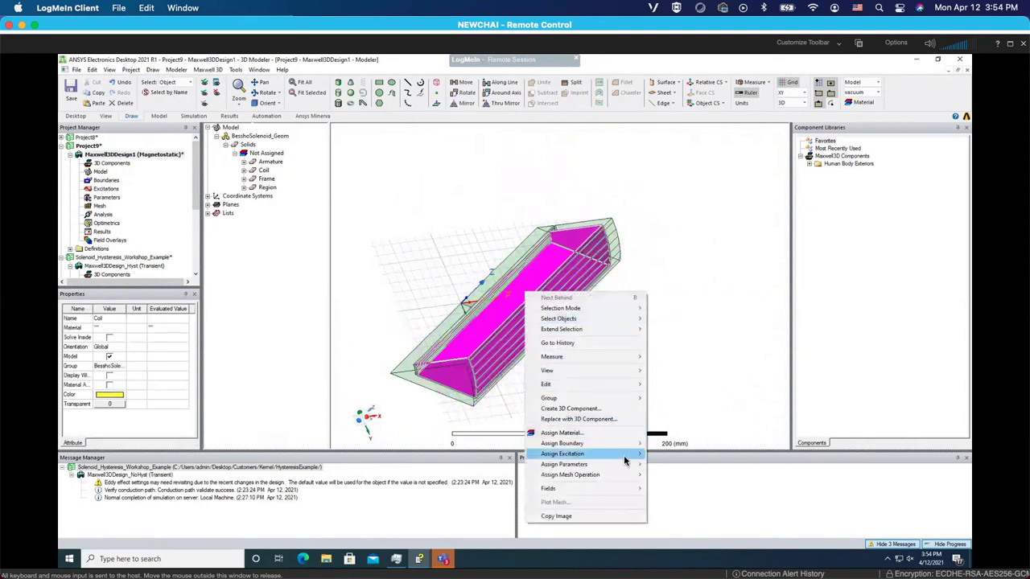
{"action": "mouse_move", "coordinate": [625, 460]}
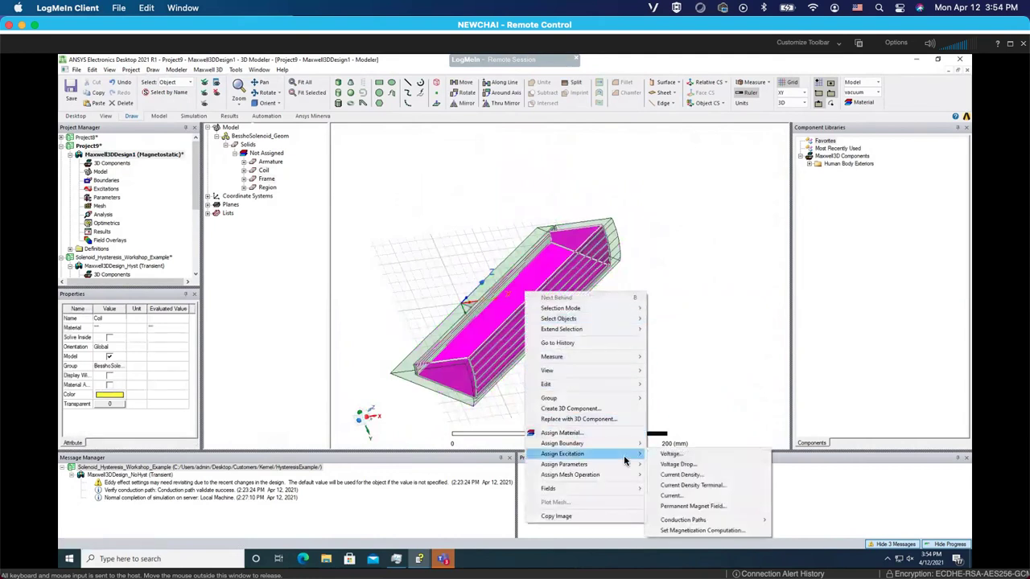
{"action": "left_click", "coordinate": [676, 497]}
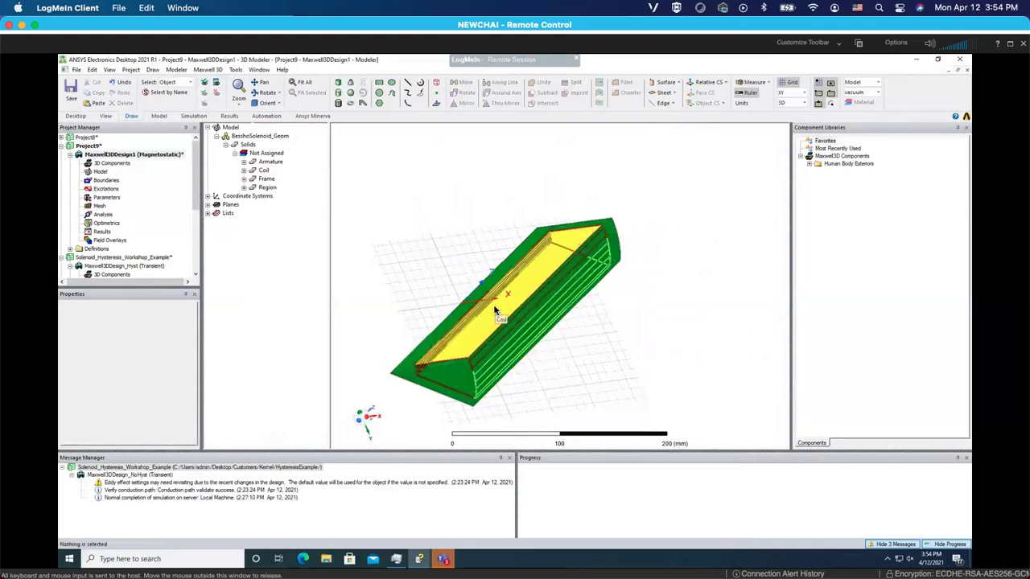
Highlight the coil solid and view the solenoid sector from another angle to see the coil's cut face
{"action": "right_click", "coordinate": [532, 286]}
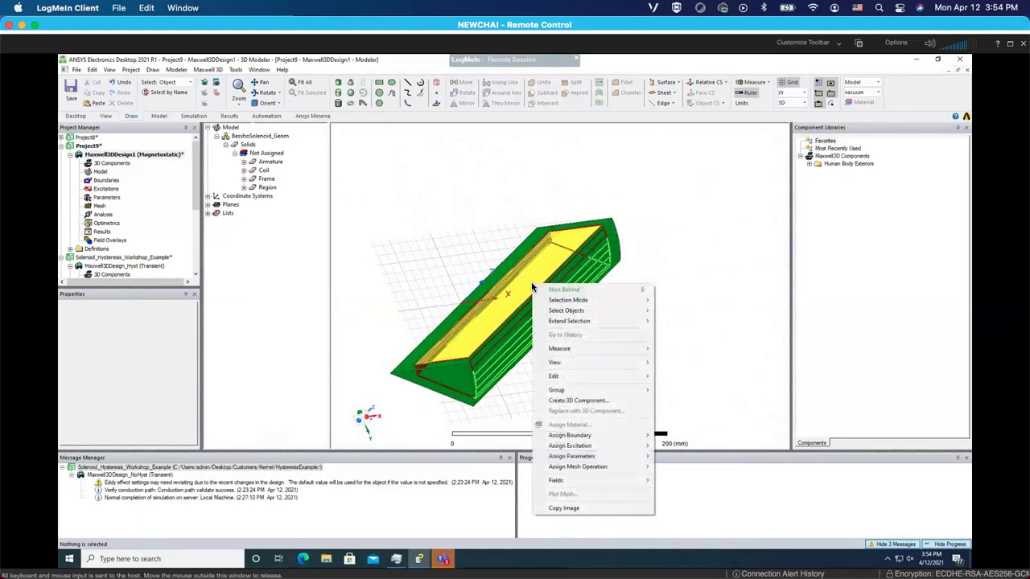
{"action": "key", "text": "Escape"}
{"action": "left_click", "coordinate": [451, 338]}
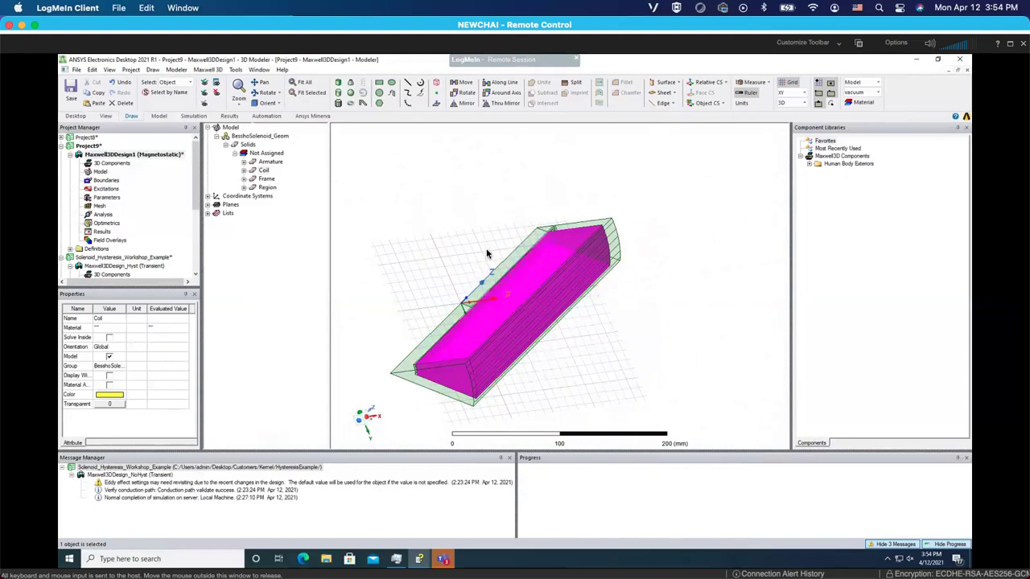
{"action": "left_click_drag", "start_coordinate": [487, 254], "coordinate": [462, 278], "text": "alt"}
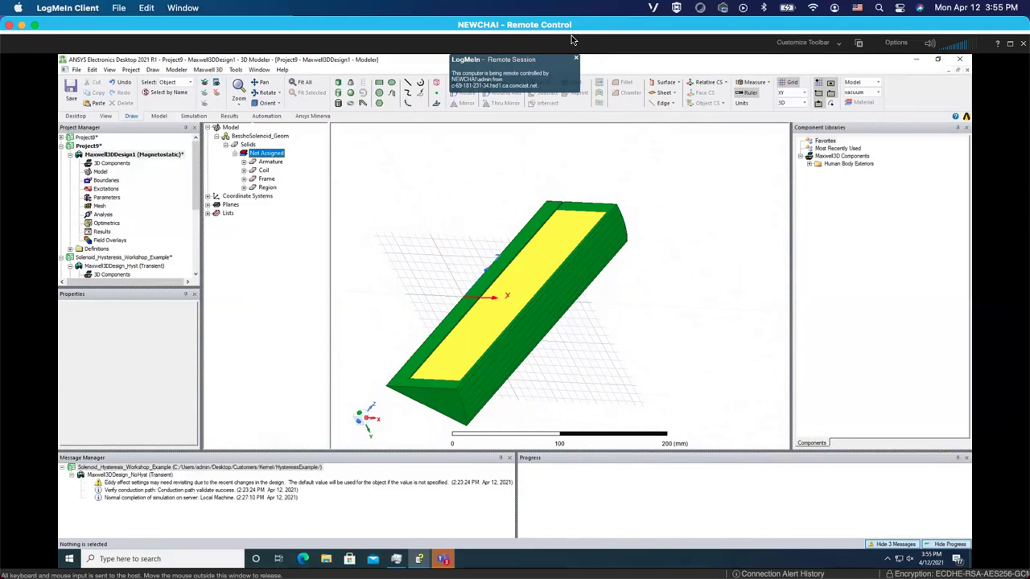
{"action": "left_click", "coordinate": [550, 86]}
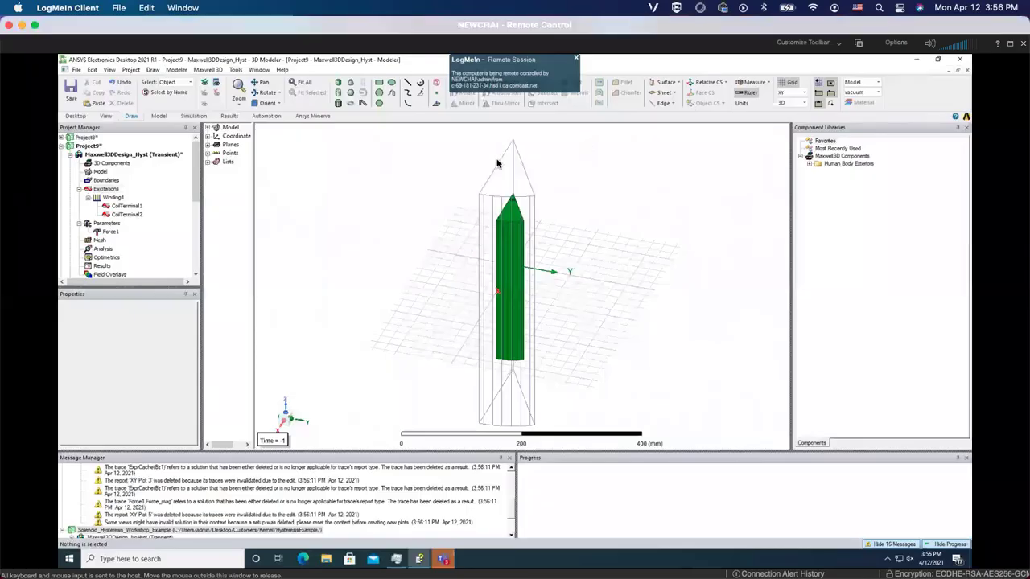
Inspect the CoilTerminal1 and CoilTerminal2 excitations on the two cut faces of the coil in Maxwell3DDesign_Hyst, including their directions
{"action": "left_click", "coordinate": [122, 208]}
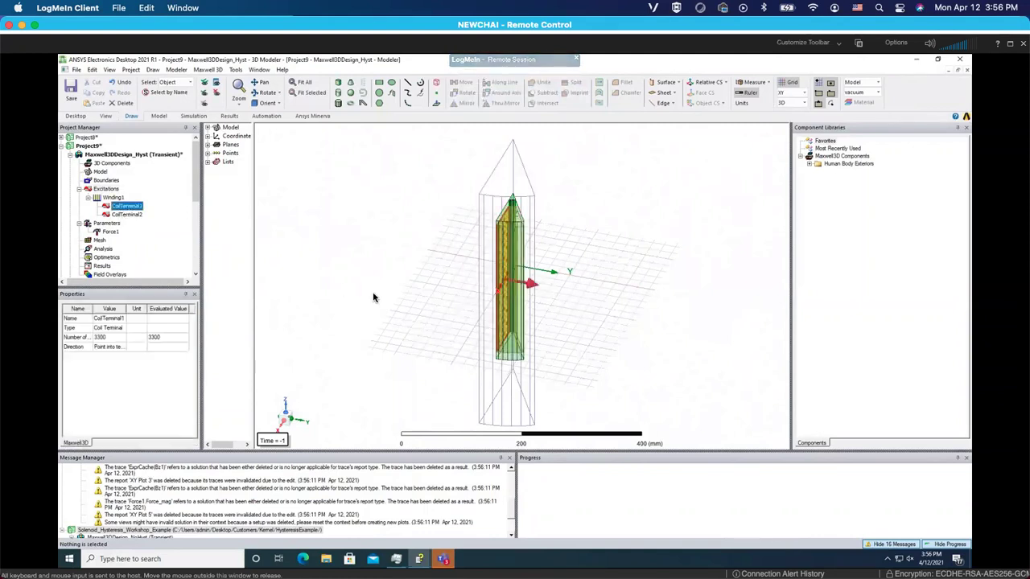
{"action": "left_click", "coordinate": [128, 215]}
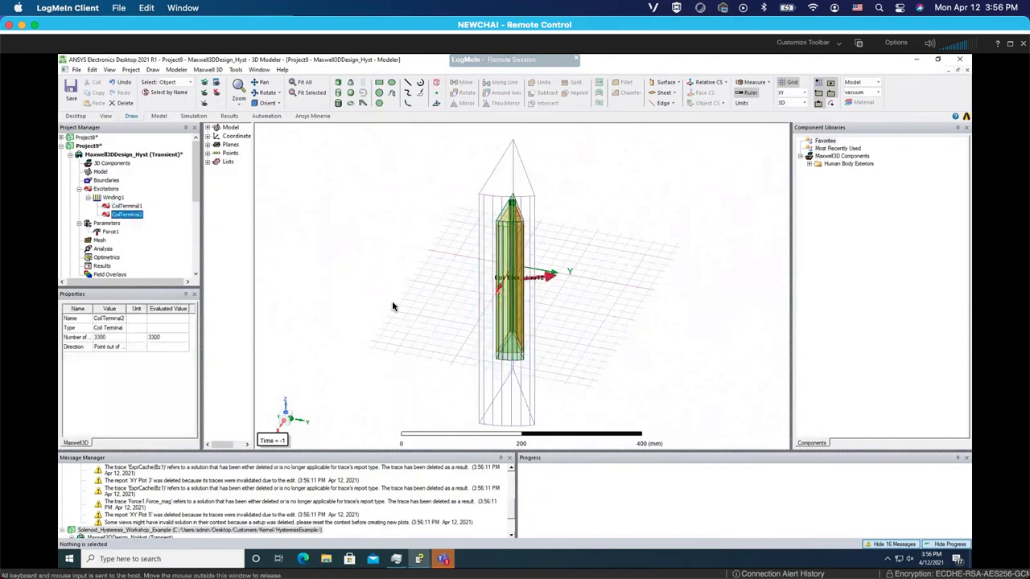
{"action": "left_click_drag", "start_coordinate": [517, 312], "coordinate": [552, 290], "text": "alt"}
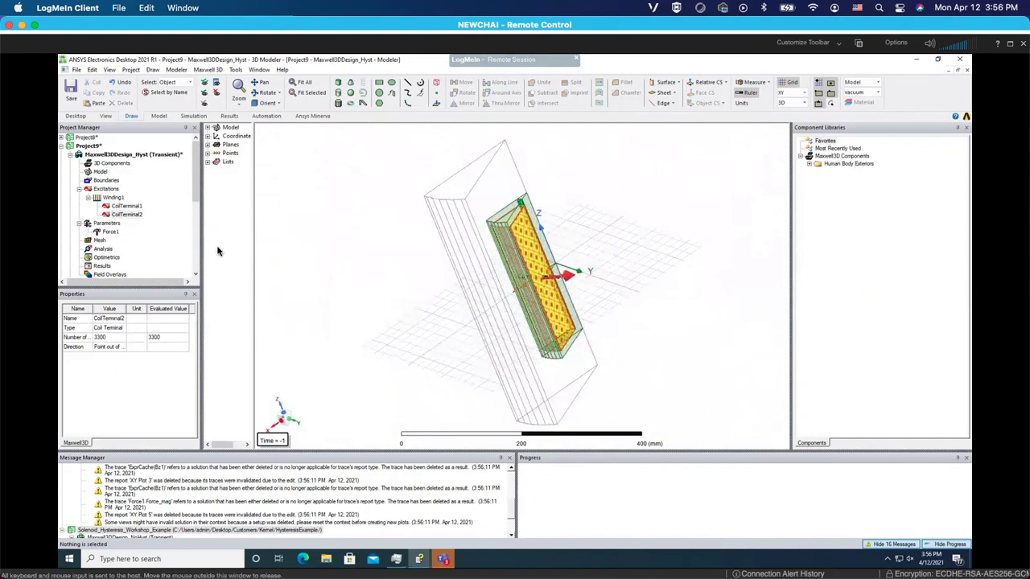
{"action": "left_click", "coordinate": [129, 206]}
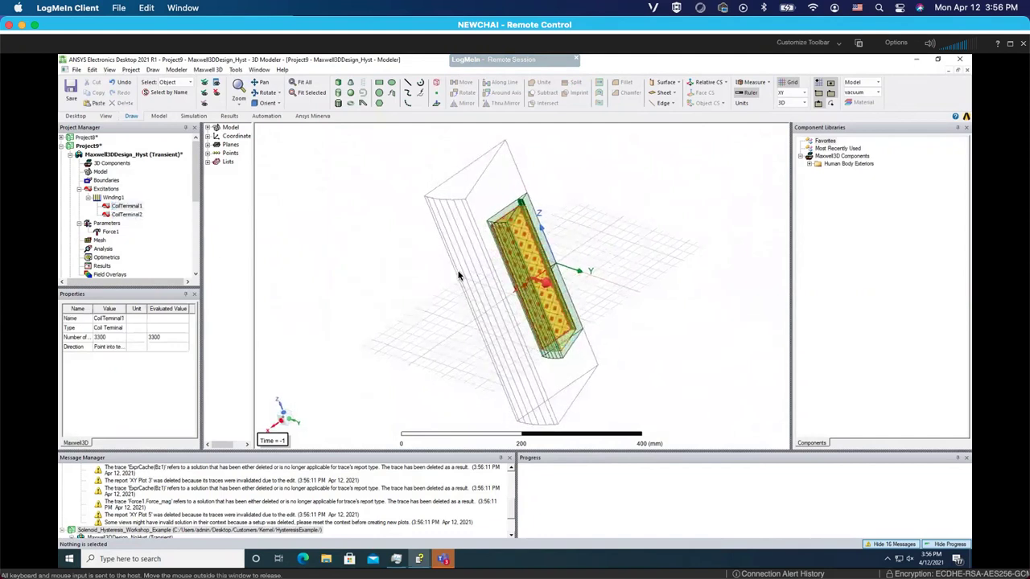
{"action": "left_click_drag", "start_coordinate": [378, 262], "coordinate": [478, 276], "text": "shift"}
{"action": "left_click_drag", "start_coordinate": [577, 301], "coordinate": [618, 300], "text": "alt"}
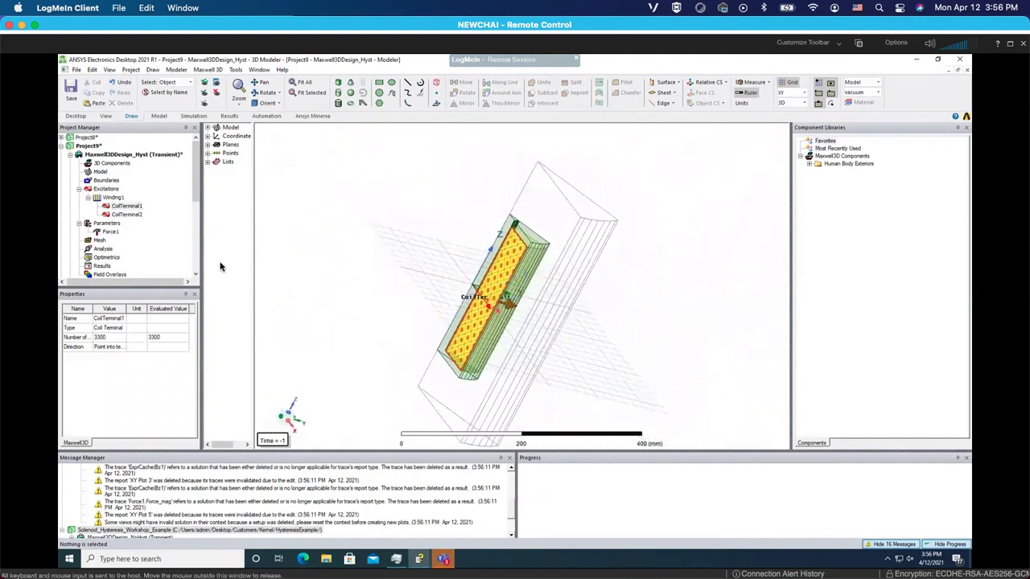
Inspect the Winding1 excitation and its coil terminal assignment option, and check which solid the Force1 parameter applies to
{"action": "left_click", "coordinate": [113, 198]}
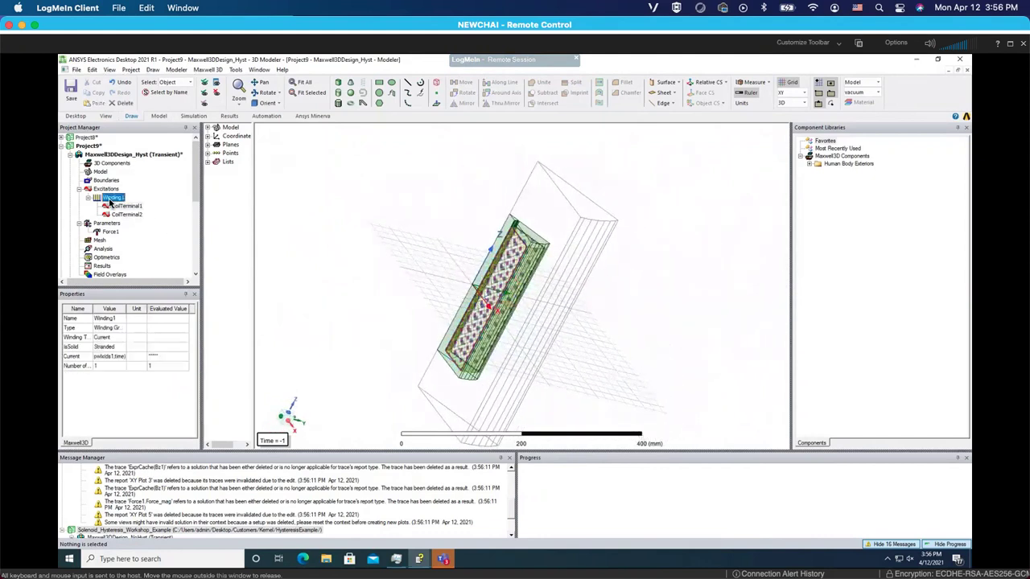
{"action": "right_click", "coordinate": [110, 200]}
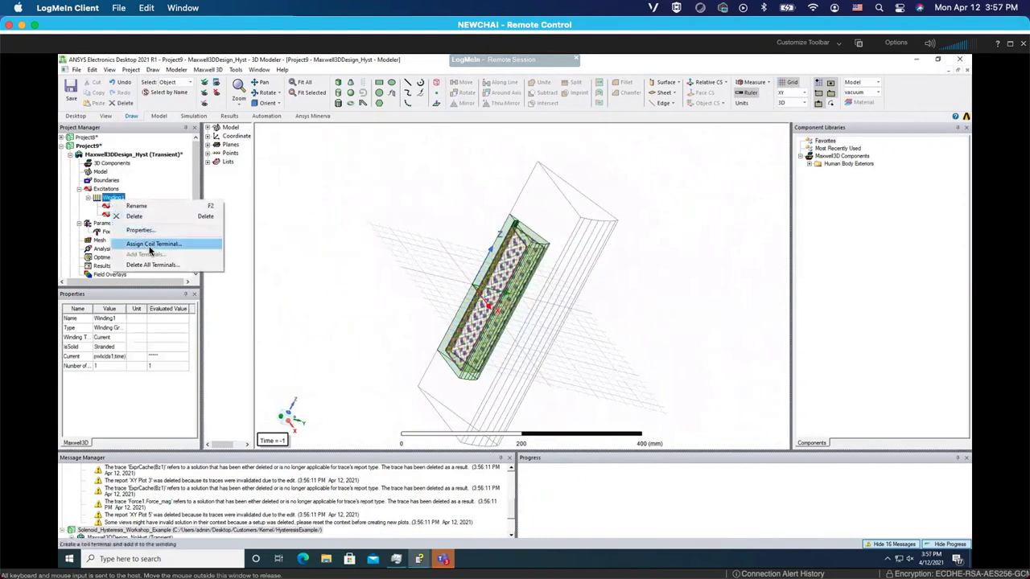
{"action": "left_click", "coordinate": [149, 246]}
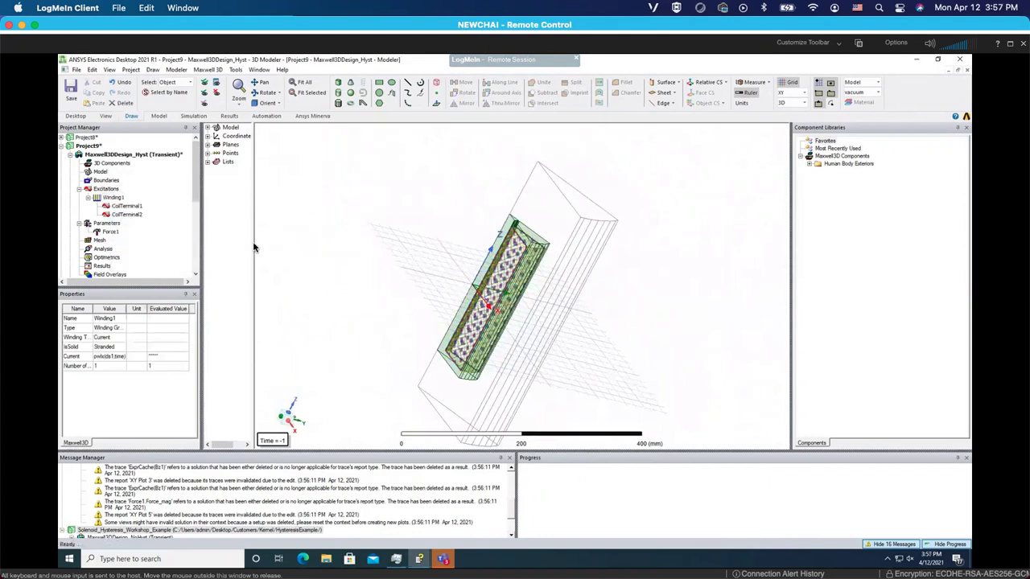
{"action": "left_click", "coordinate": [110, 232]}
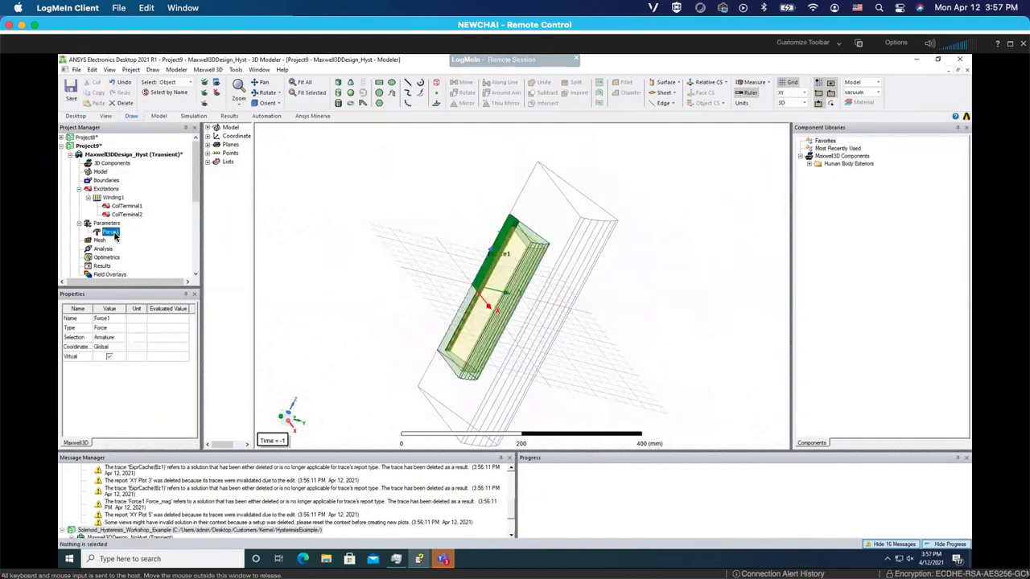
{"action": "left_click", "coordinate": [257, 326]}
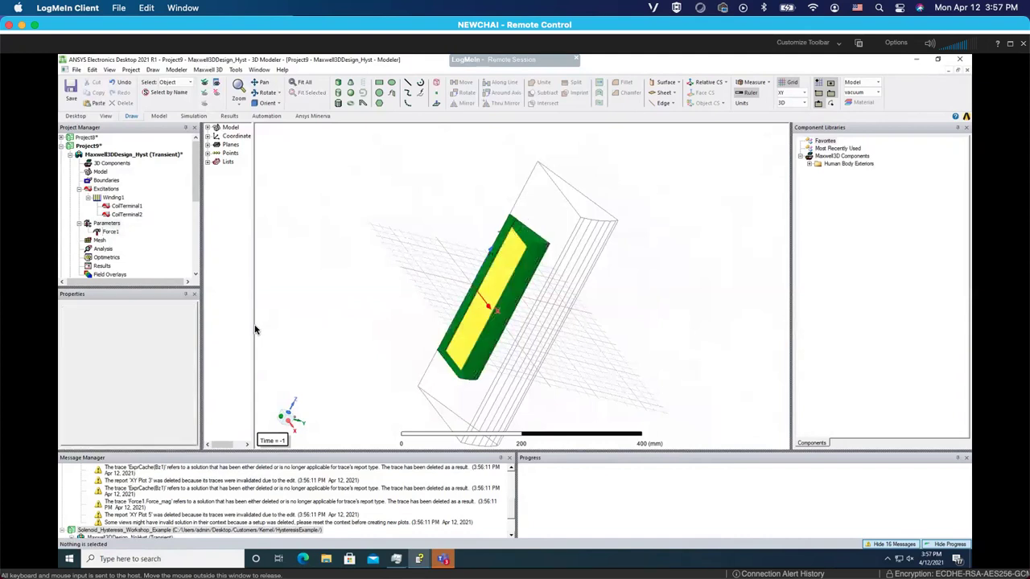